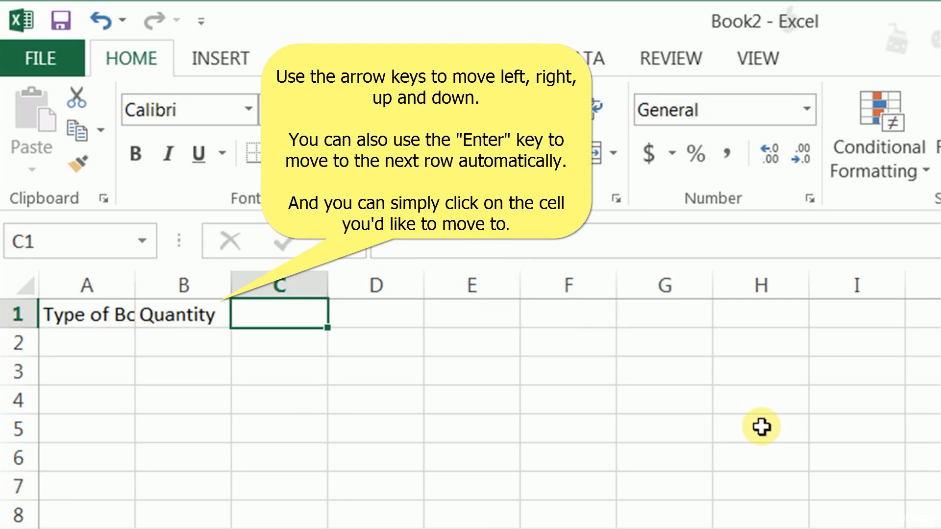
# Enter the column headers "Unit Price" in C1 and "Sales Value" in D1
pyautogui.write('Unit Price')
pyautogui.press('Tab')
pyautogui.write('Sales Value')
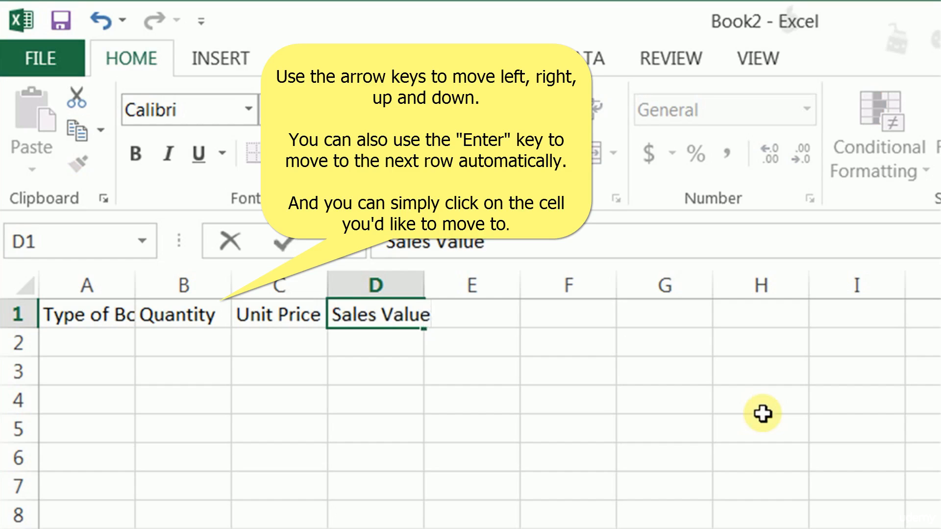
pyautogui.press('Return')
# Fill row 2 with the bouquet "Premium Red Rose Bouquet", quantity 100 and unit price $60
pyautogui.press('Left')
pyautogui.press('Left')
pyautogui.press('Left')
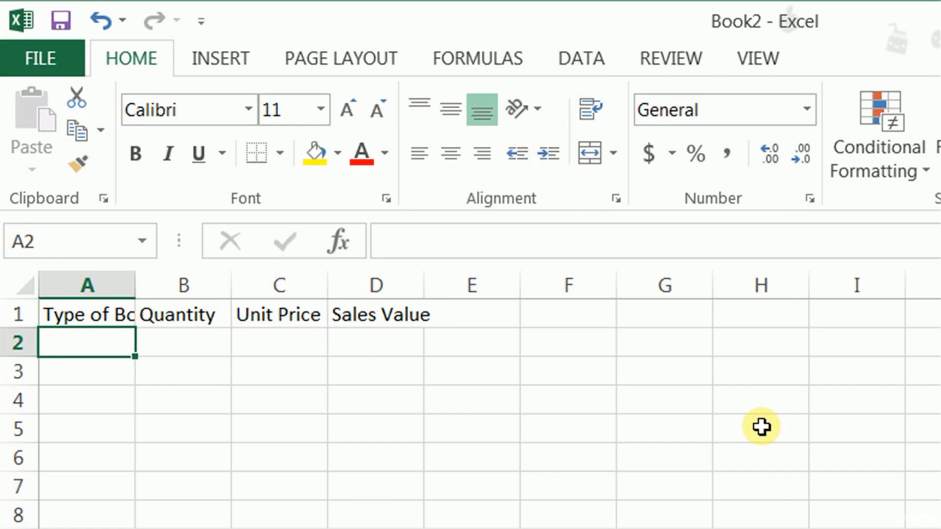
pyautogui.write('Premium Red Rose Bouquet')
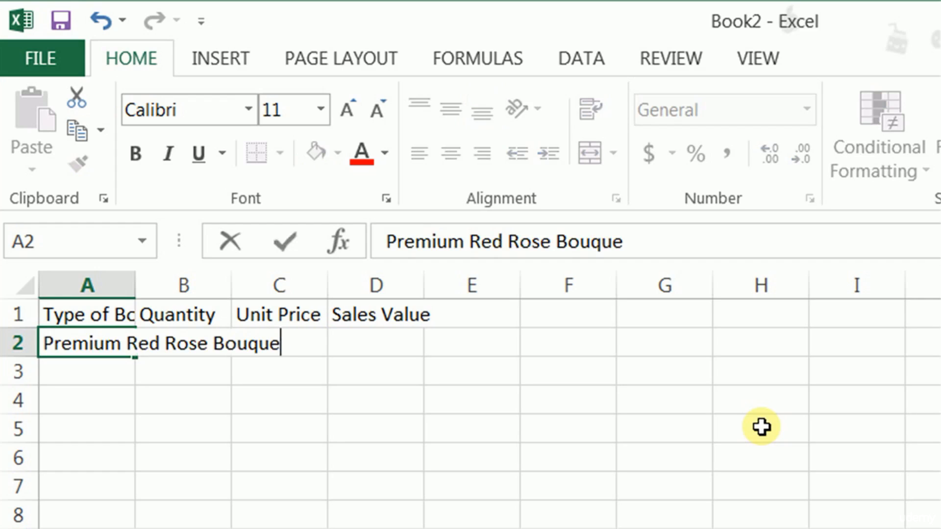
pyautogui.press('Return')
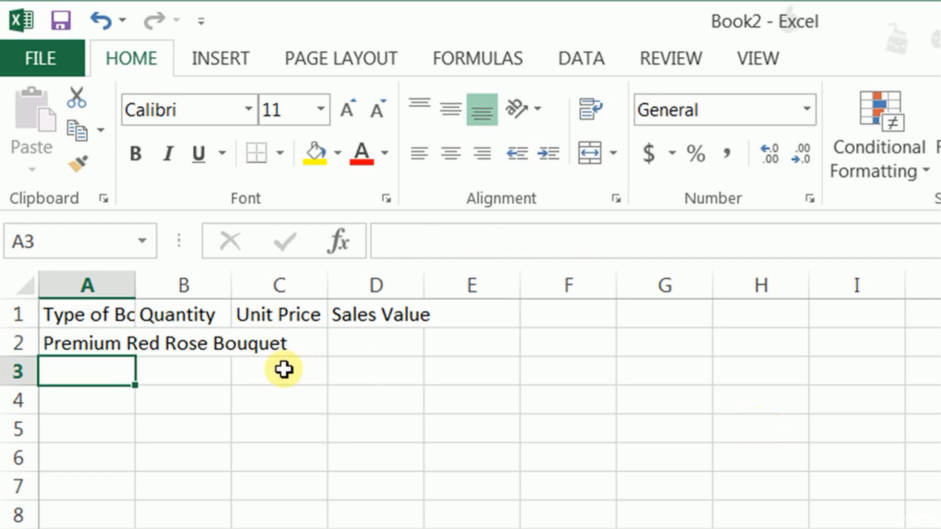
pyautogui.click(228, 335)
pyautogui.write('100')
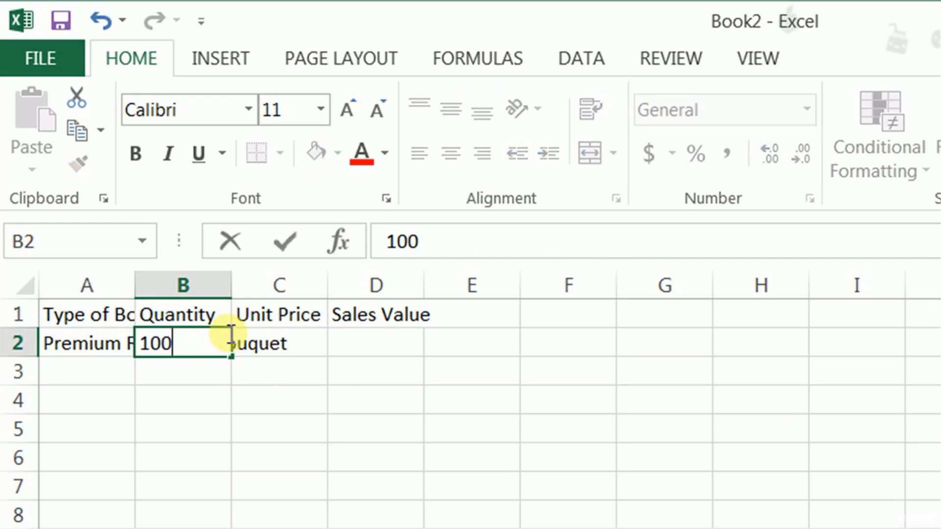
pyautogui.press('Tab')
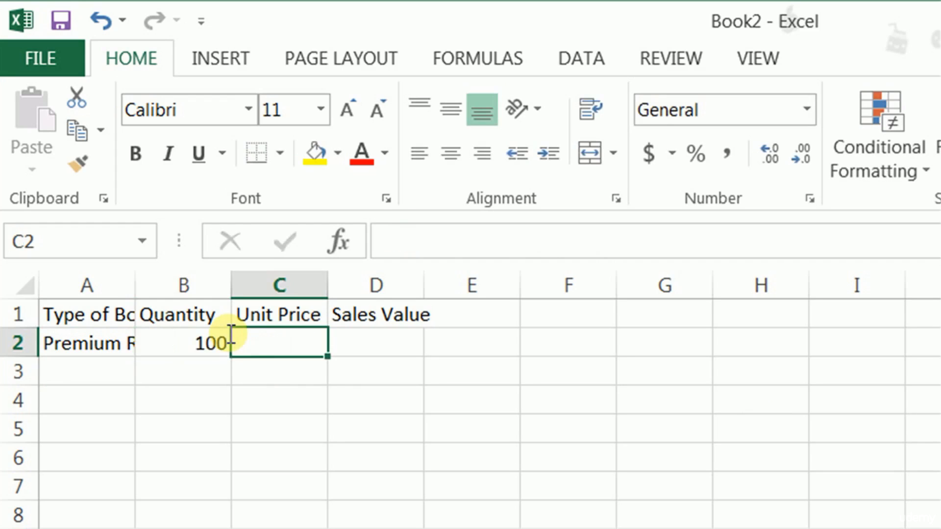
pyautogui.write('$60')
pyautogui.press('Tab')
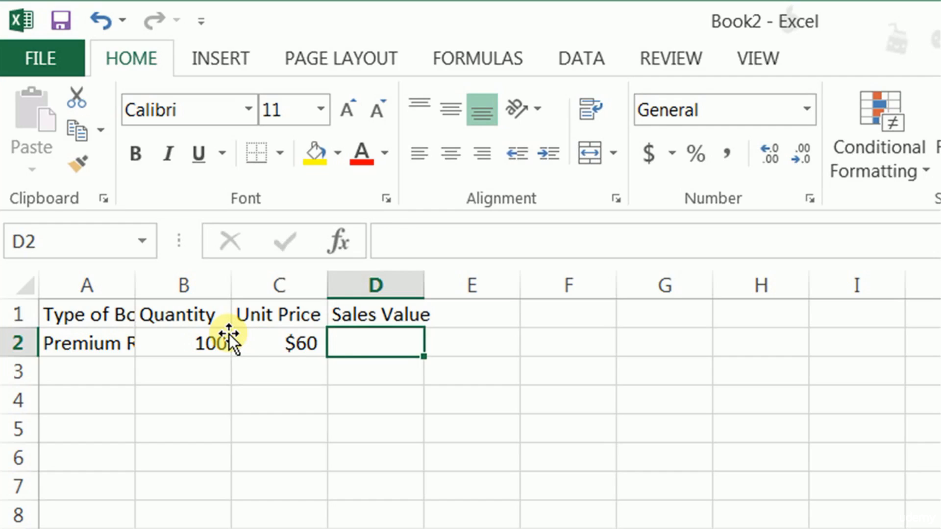
# Fill row 3 with the bouquet "Standard Dozen Red Roses", quantity 250 and unit price $40
pyautogui.click(86, 374)
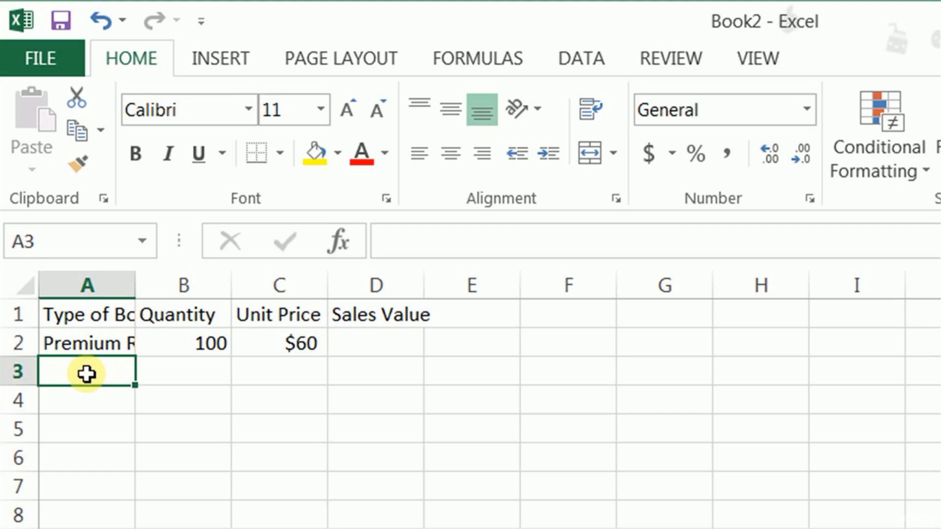
pyautogui.write('Standard Dozen Red Roses')
pyautogui.press('Tab')
pyautogui.write('2')
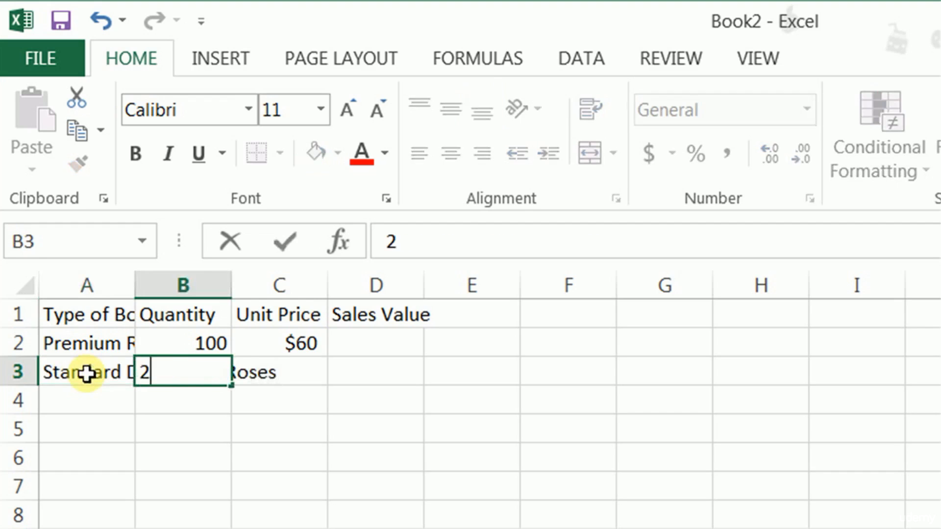
pyautogui.write('50')
pyautogui.press('Tab')
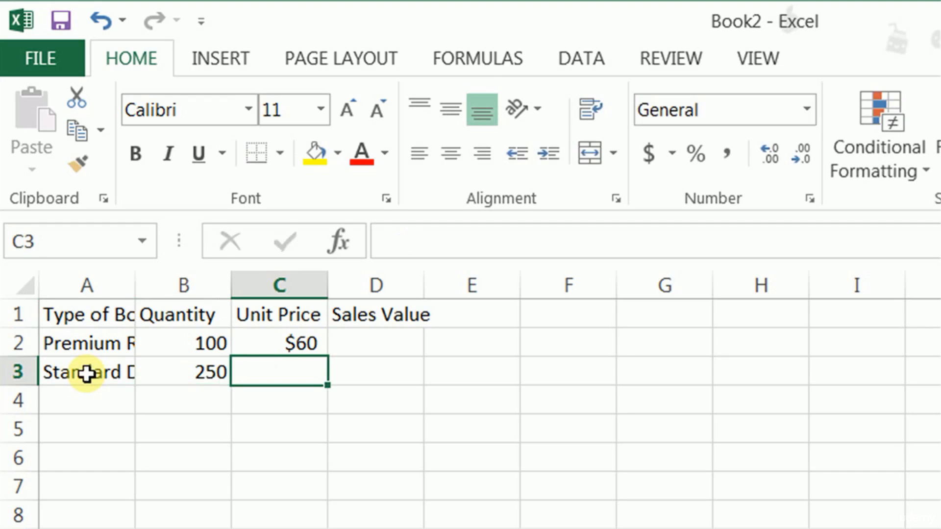
pyautogui.write('$40')
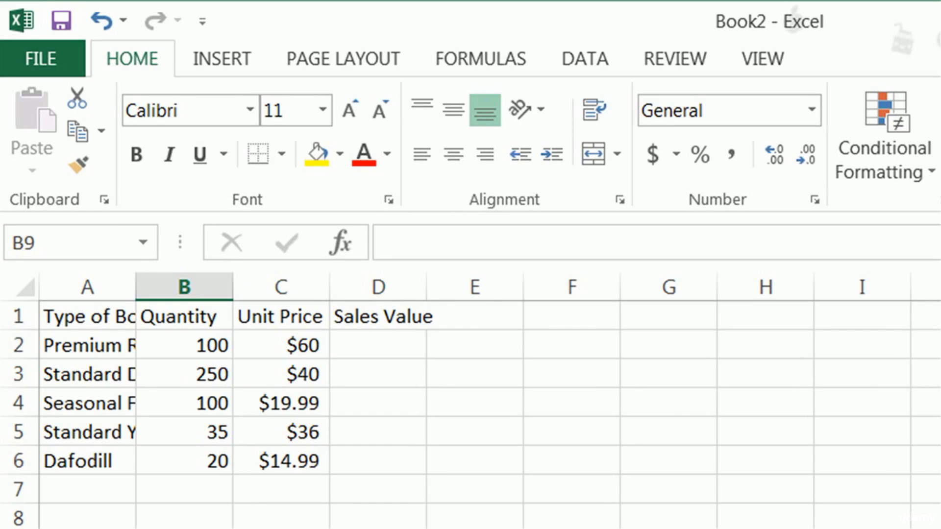
# Correct the misspelled bouquet name in A6 to "Daffodil"
pyautogui.click(203, 433)
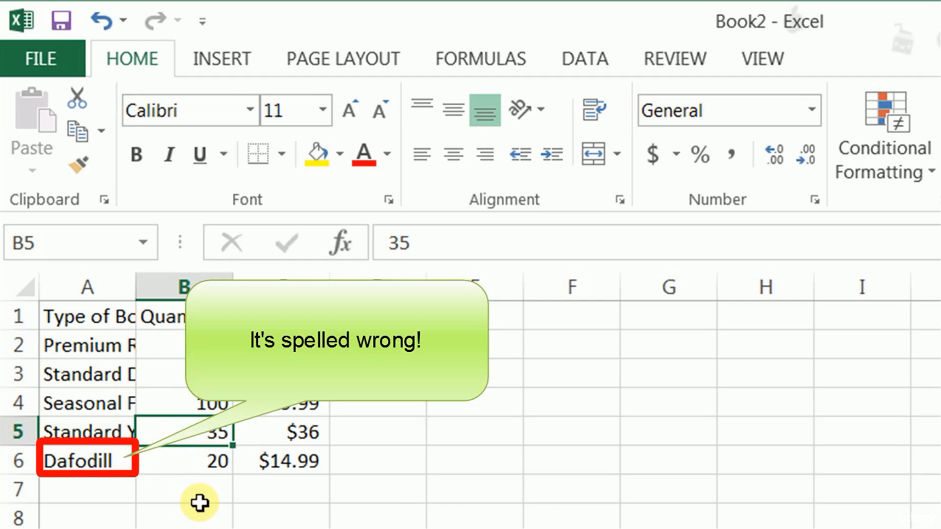
pyautogui.click(77, 462)
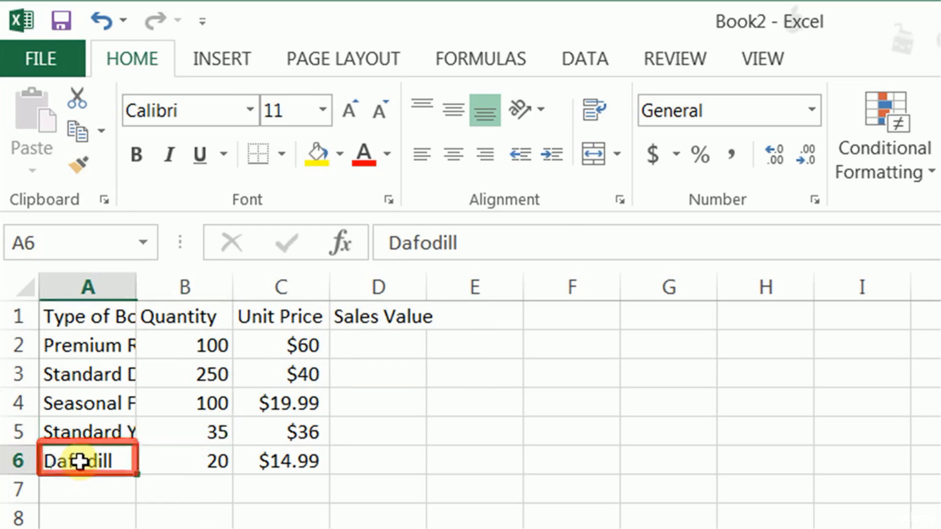
pyautogui.click(527, 242)
pyautogui.press('BackSpace')
pyautogui.press('BackSpace')
pyautogui.press('BackSpace')
pyautogui.press('BackSpace')
pyautogui.press('BackSpace')
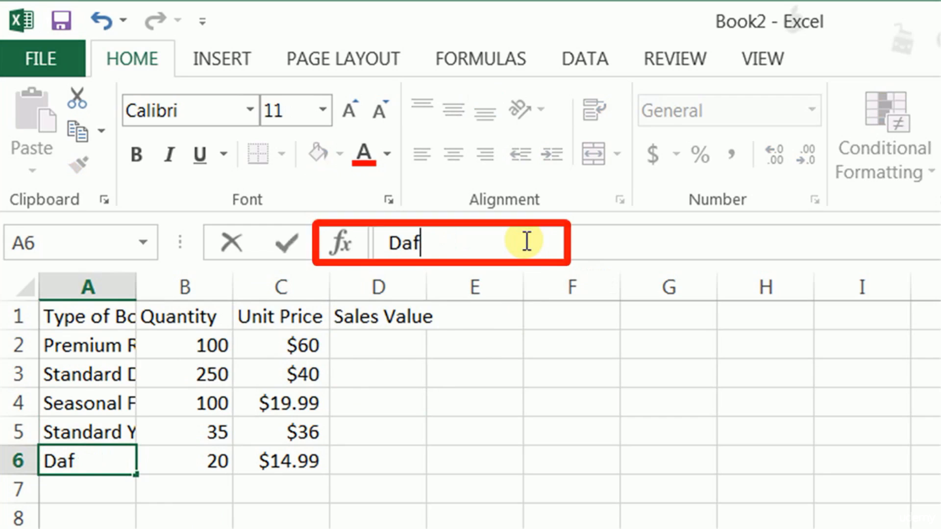
pyautogui.write('fodil')
pyautogui.press('Return')
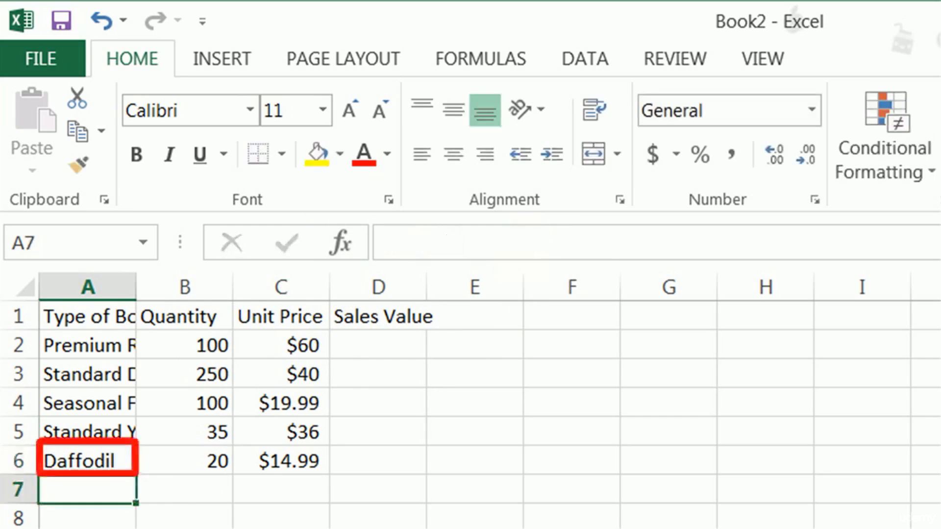
pyautogui.doubleClick(101, 461)
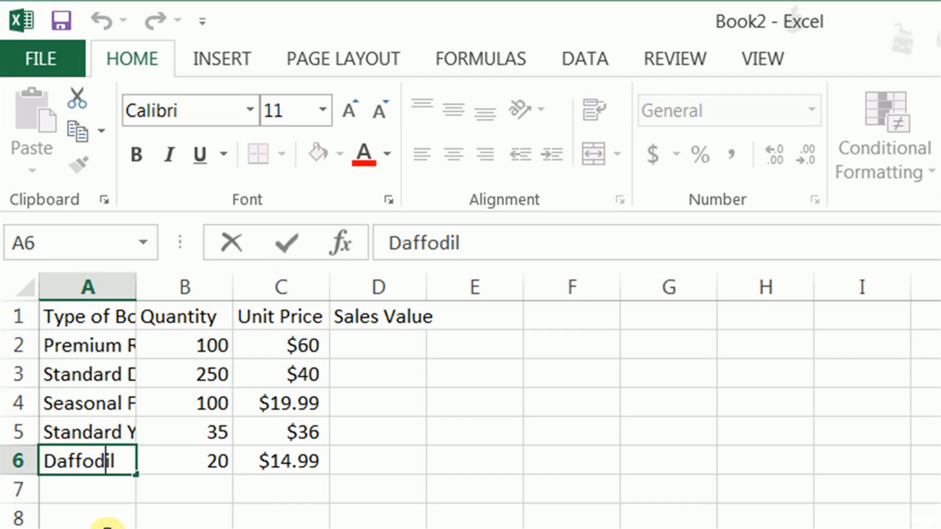
pyautogui.click(107, 514)
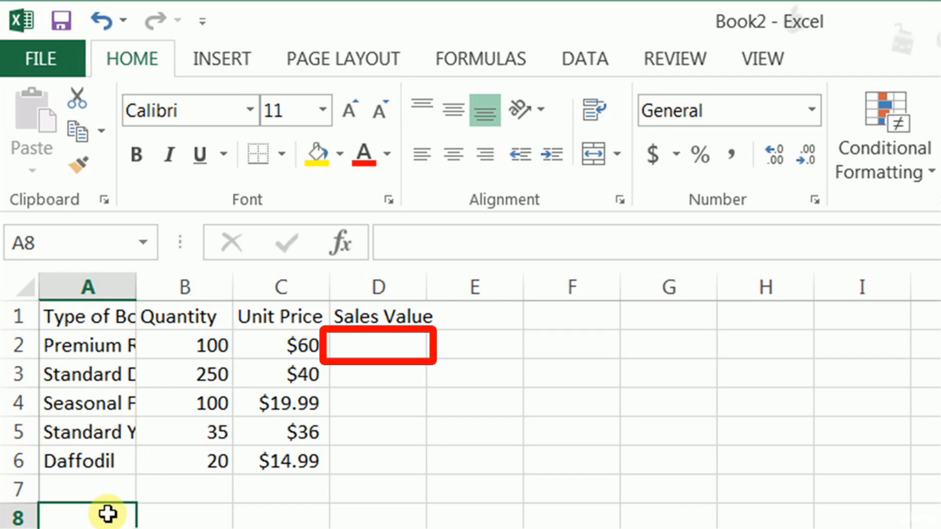
# Calculate the sales value in D2 as quantity times unit price with the formula =B2*C2
pyautogui.click(376, 350)
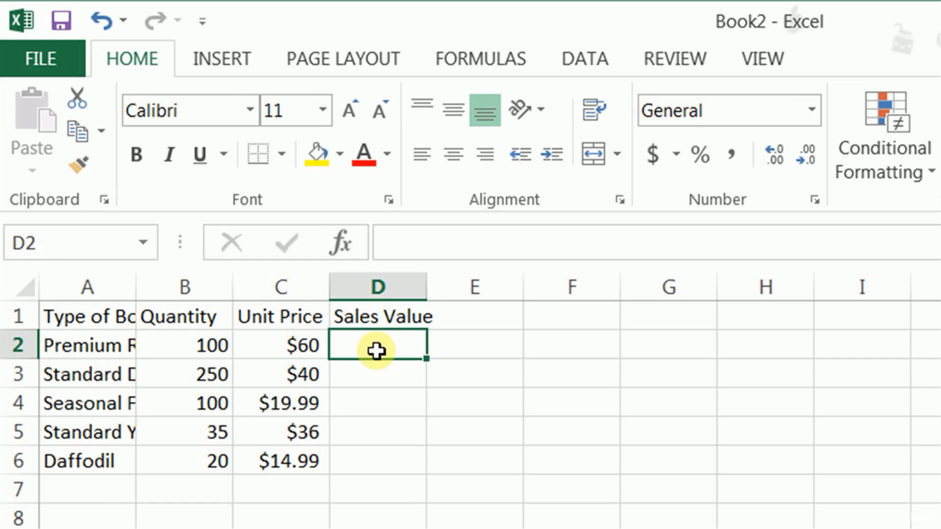
pyautogui.write('=')
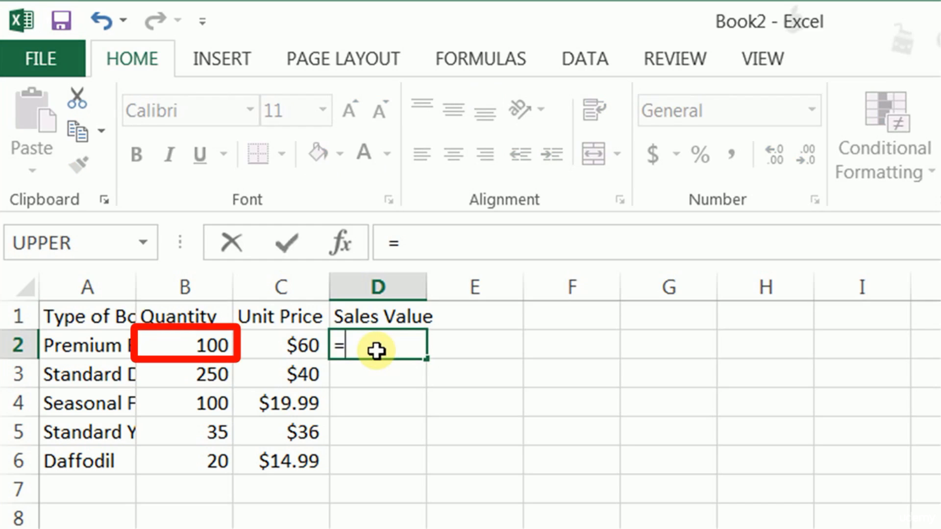
pyautogui.click(214, 340)
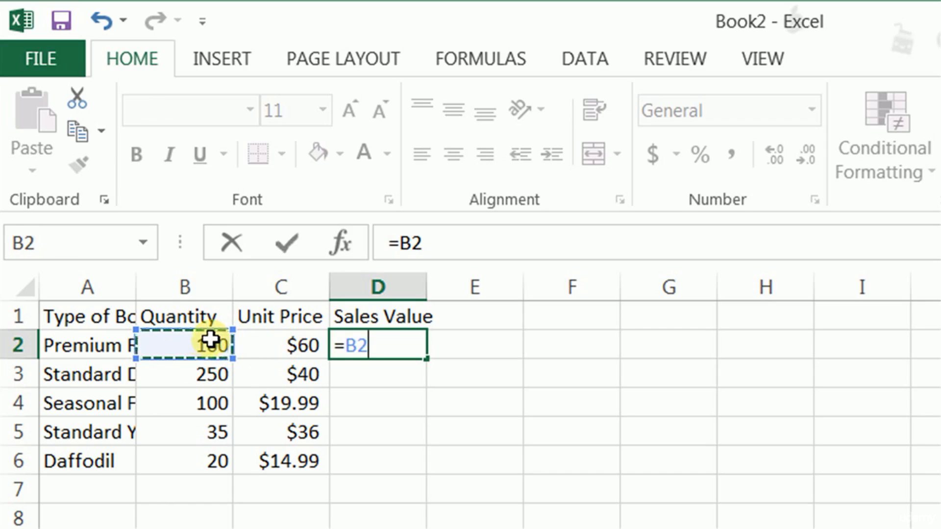
pyautogui.write('*')
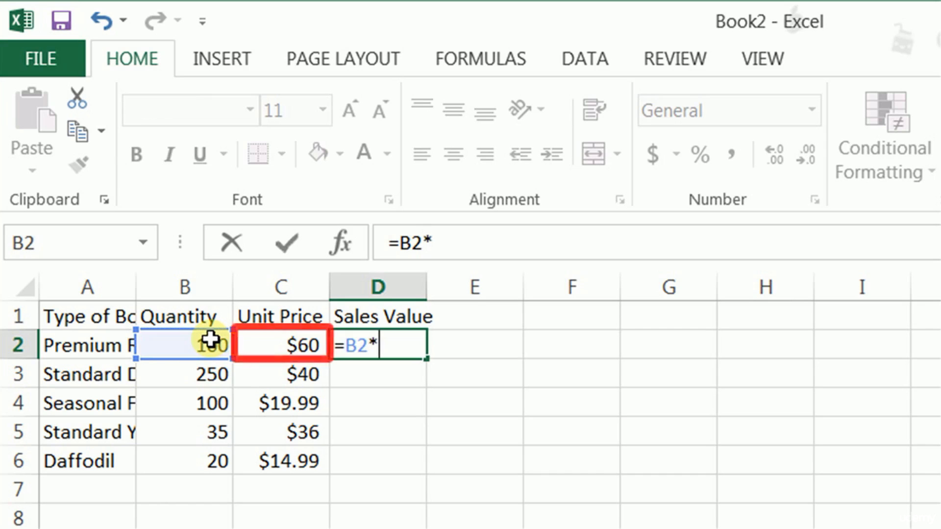
pyautogui.click(273, 340)
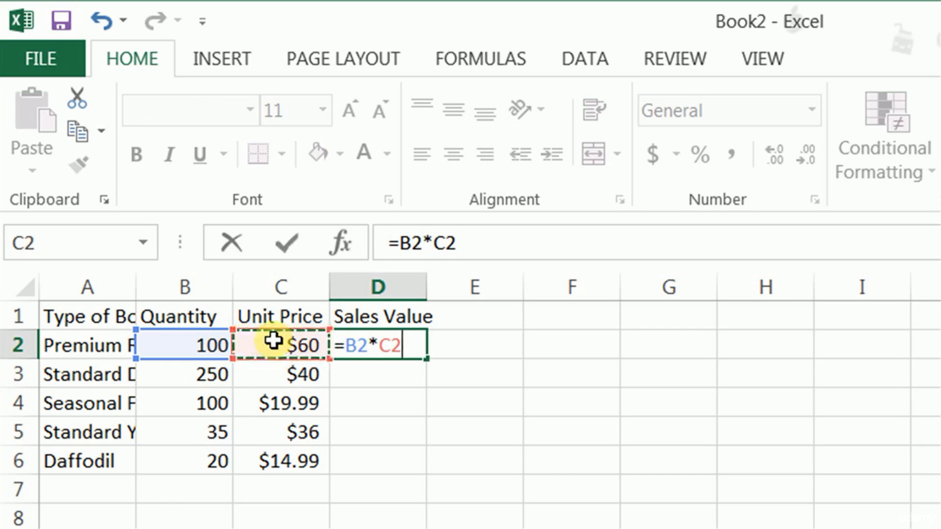
pyautogui.press('Return')
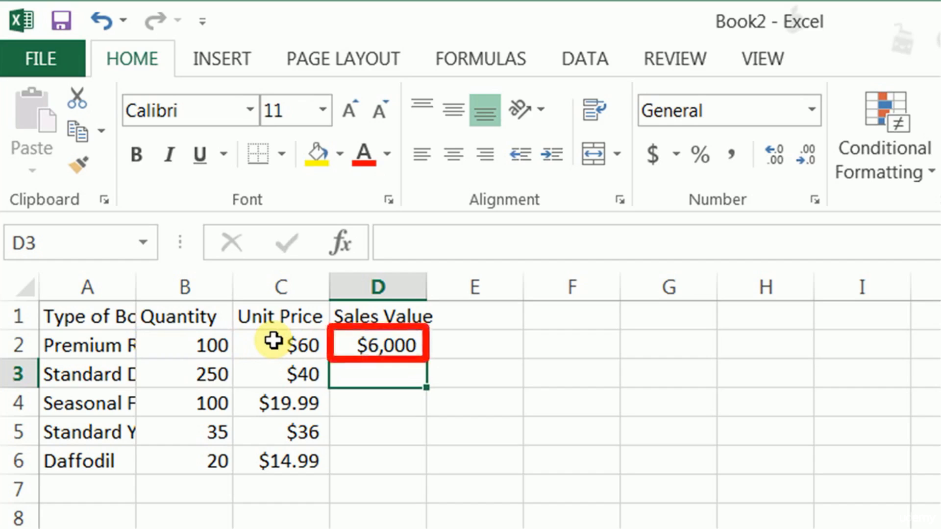
# Copy the D2 sales value formula down through D6 and inspect the formulas in D6 and D2
pyautogui.click(370, 348)
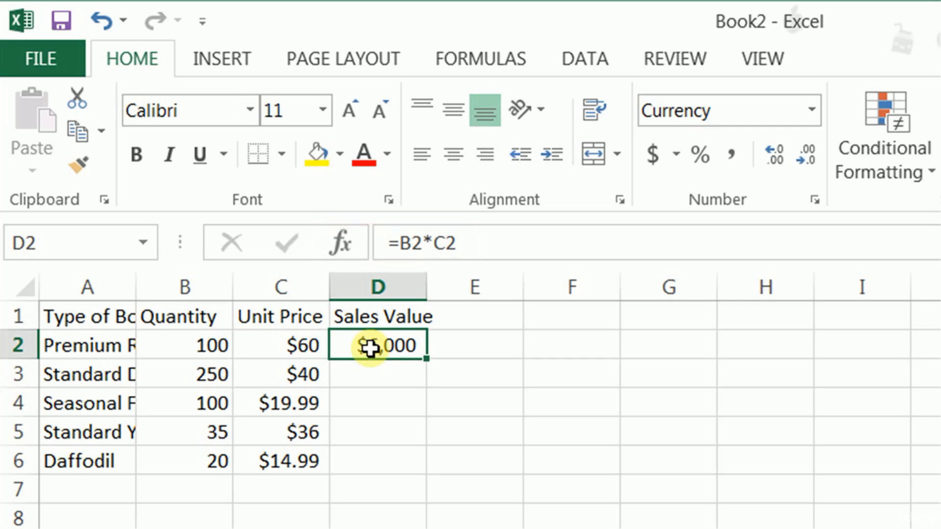
pyautogui.hotkey('ctrl', 'c')
pyautogui.click(370, 373)
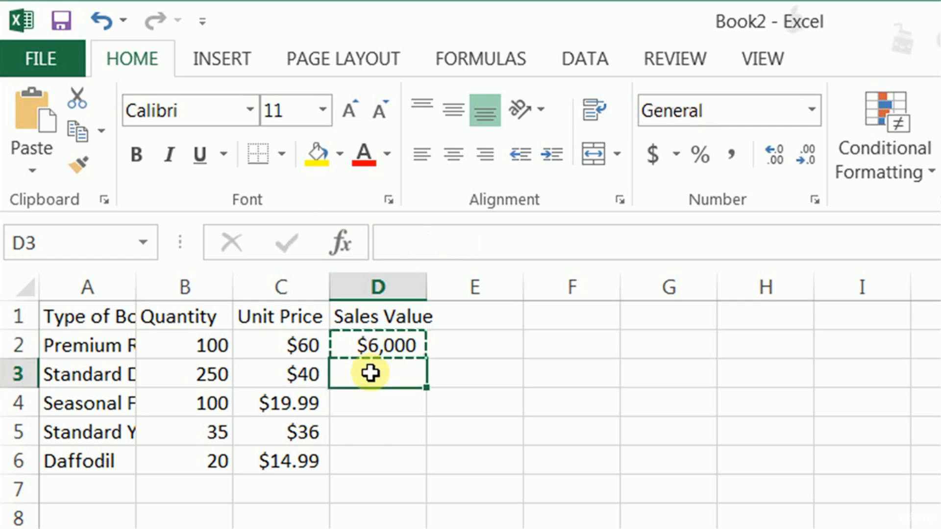
pyautogui.hotkey('ctrl', 'v')
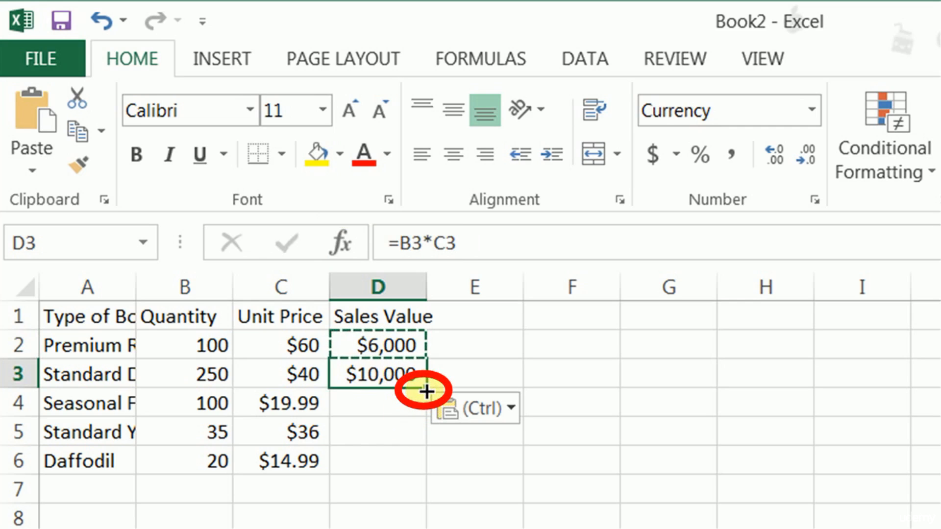
pyautogui.moveTo(427, 389); pyautogui.dragTo(422, 414)
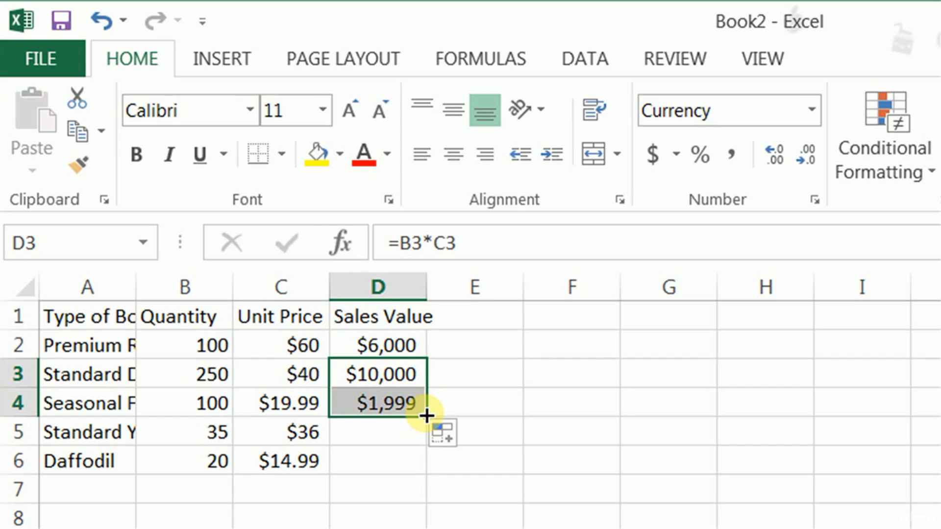
pyautogui.doubleClick(427, 416)
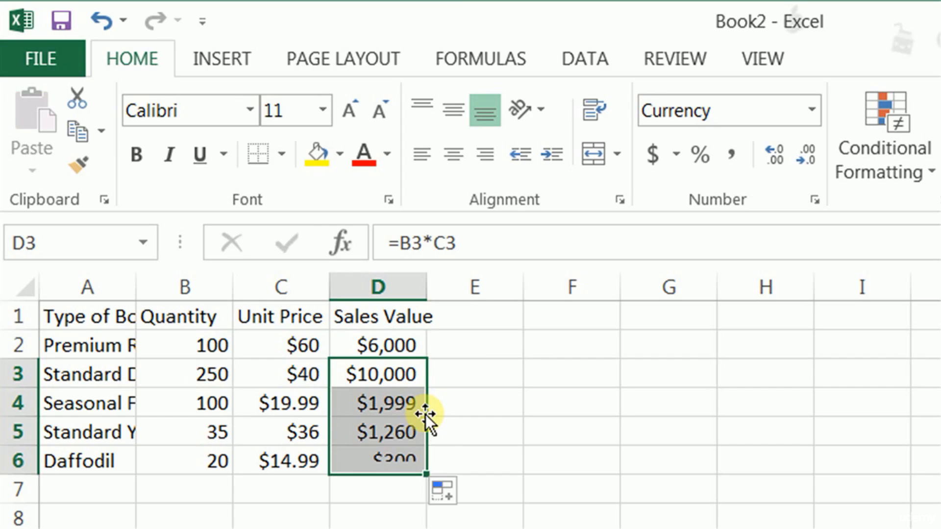
pyautogui.click(394, 462)
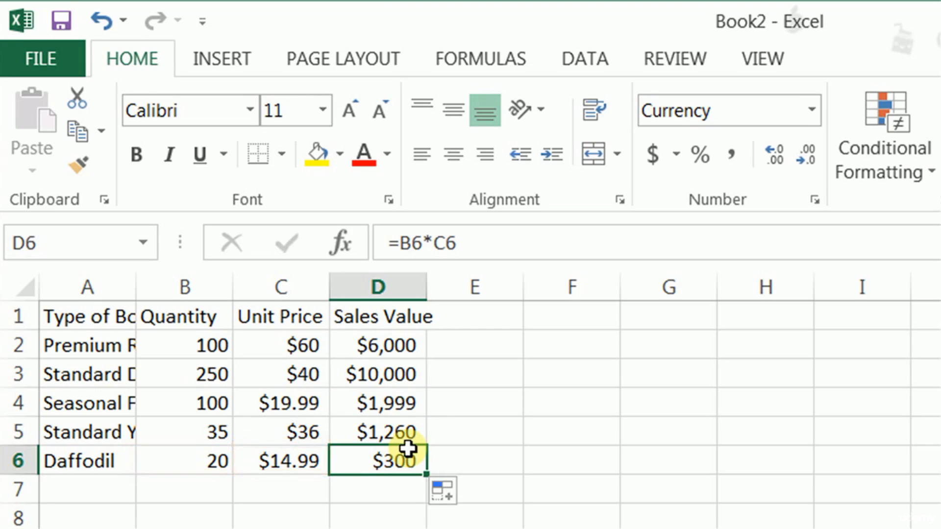
pyautogui.click(389, 346)
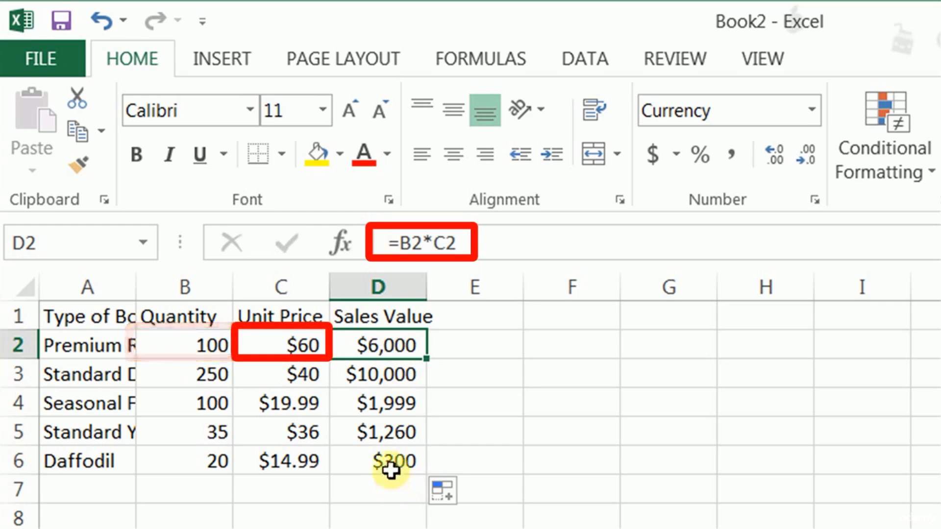
pyautogui.click(395, 452)
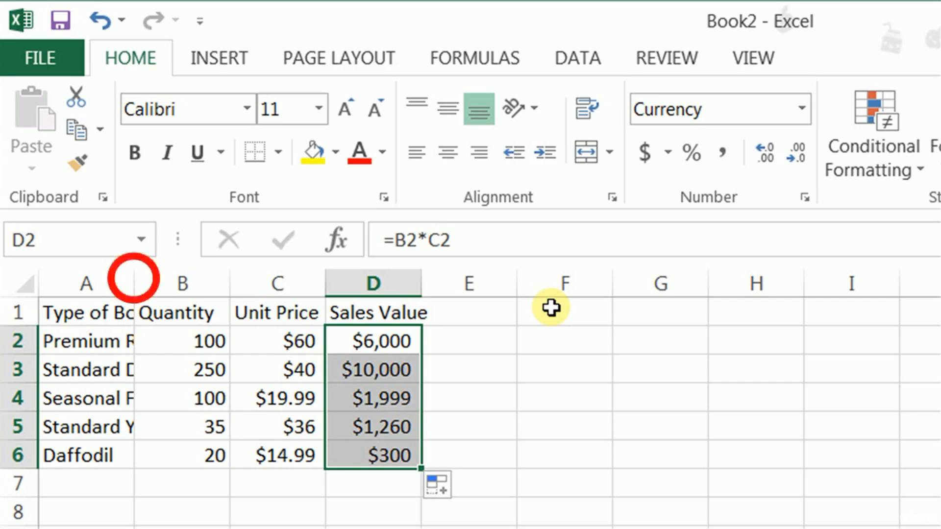
# Widen column A and auto-fit the widths of columns A through D to their contents
pyautogui.moveTo(132, 278)
pyautogui.mouseDown()
pyautogui.moveTo(214, 305)
pyautogui.moveTo(277, 304)
pyautogui.mouseUp()
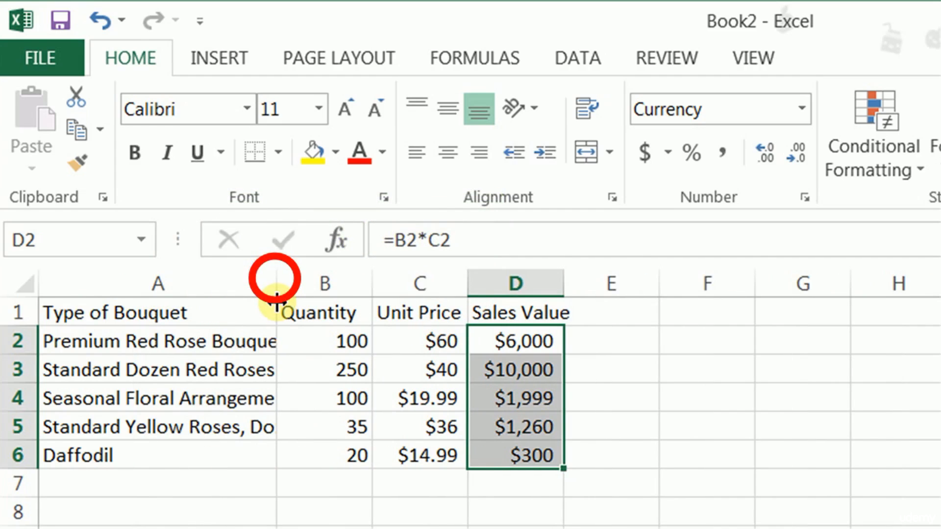
pyautogui.doubleClick(276, 282)
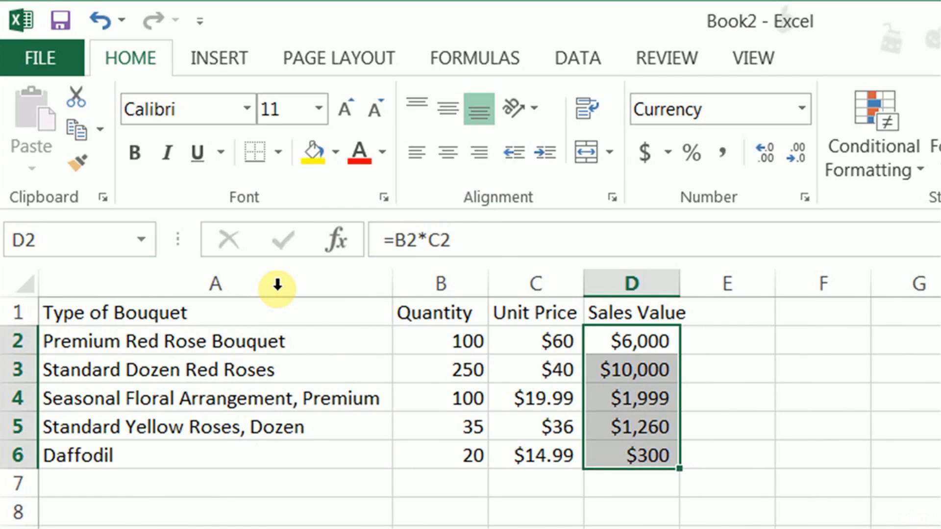
pyautogui.moveTo(391, 285); pyautogui.dragTo(492, 290)
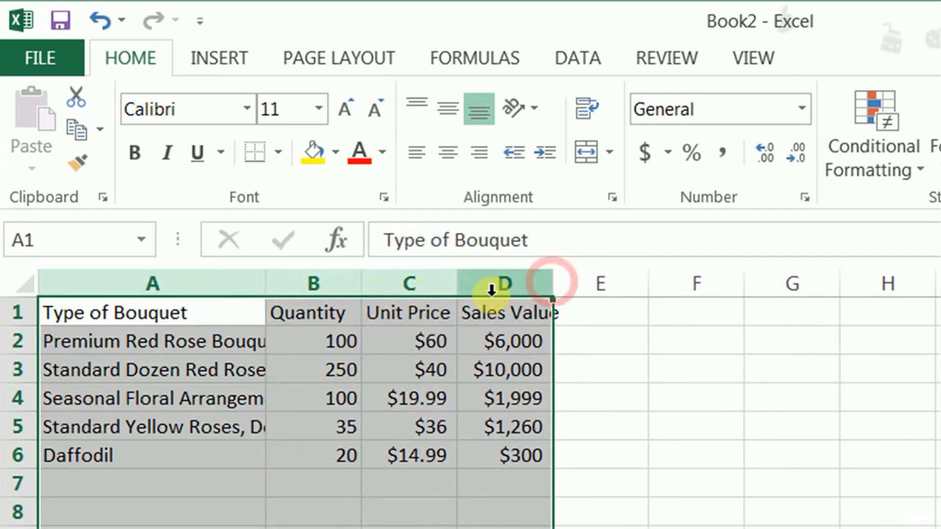
pyautogui.doubleClick(552, 287)
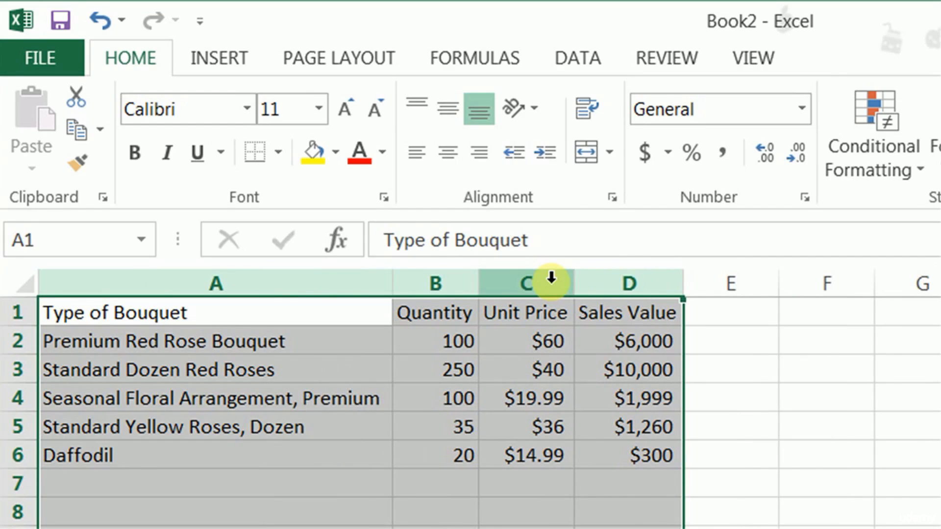
# Try right and centre alignment on the header cells A1:D1, and set them to left alignment
pyautogui.click(270, 313)
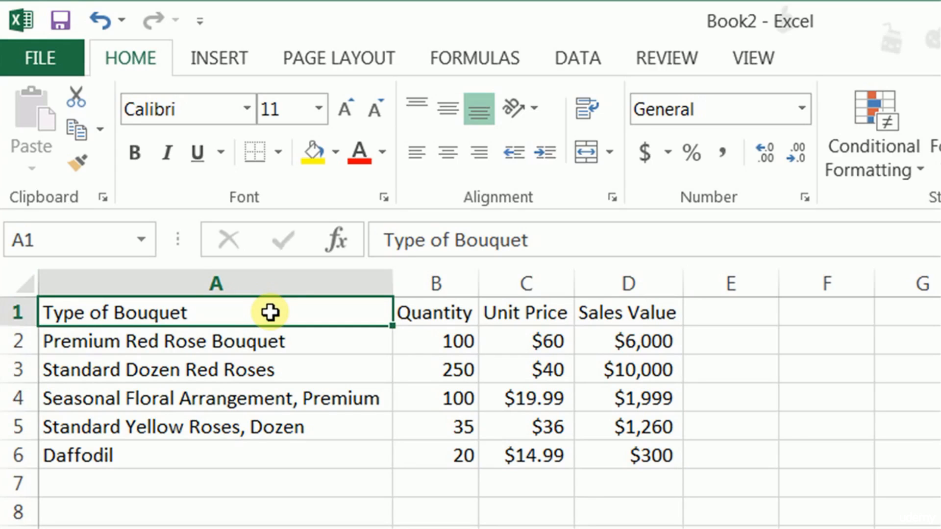
pyautogui.moveTo(270, 312); pyautogui.dragTo(596, 315)
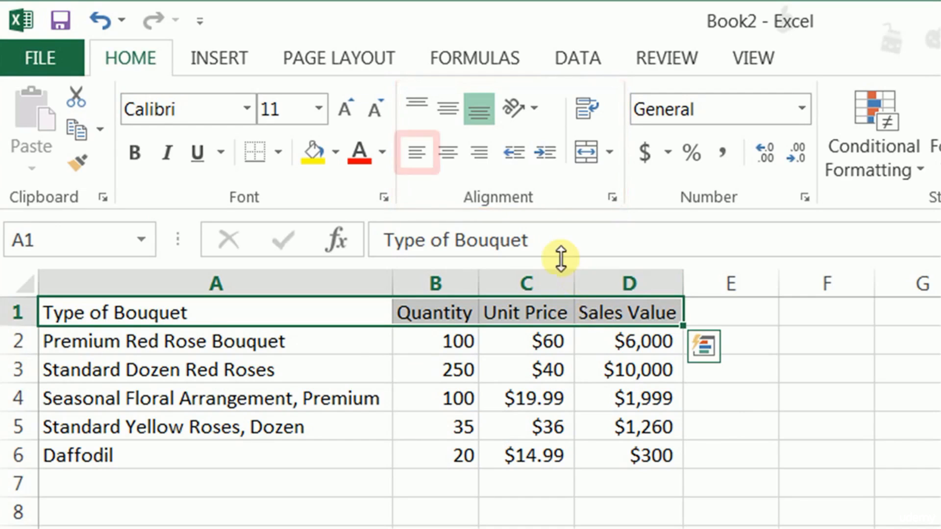
pyautogui.click(481, 155)
pyautogui.click(451, 164)
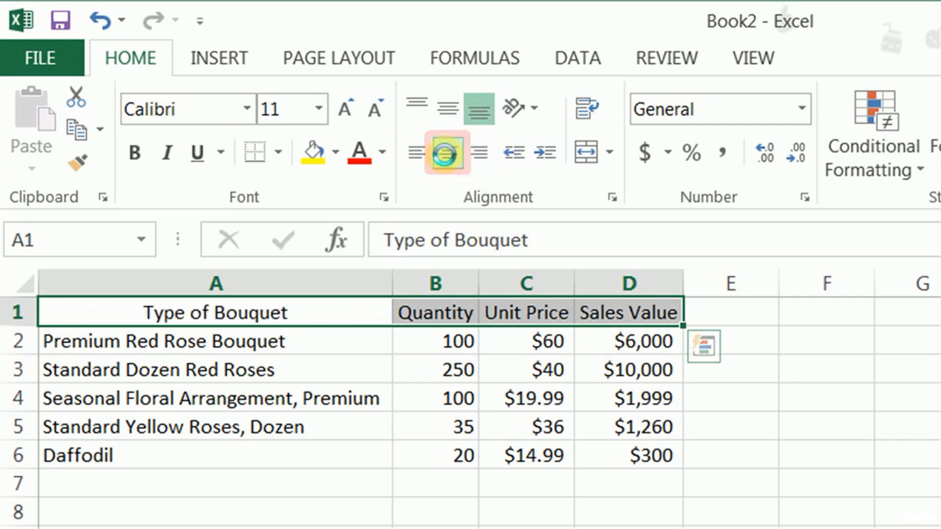
pyautogui.click(420, 158)
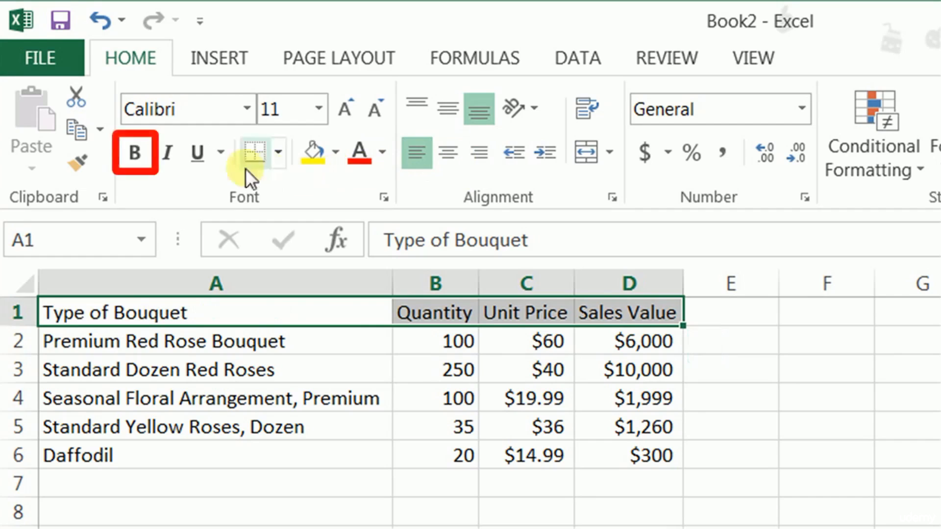
# Make the headers in A1:D1 bold, try font size 14, and set their font size to 12
pyautogui.click(136, 149)
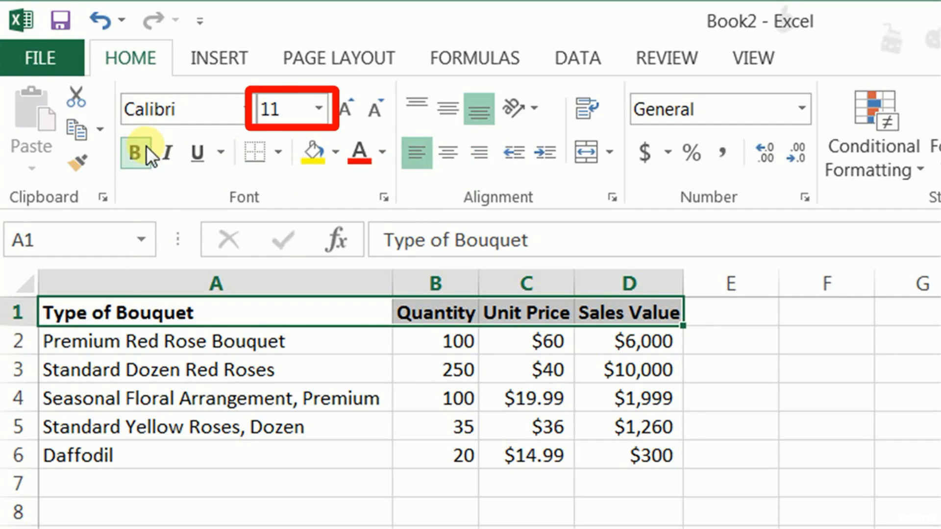
pyautogui.click(320, 109)
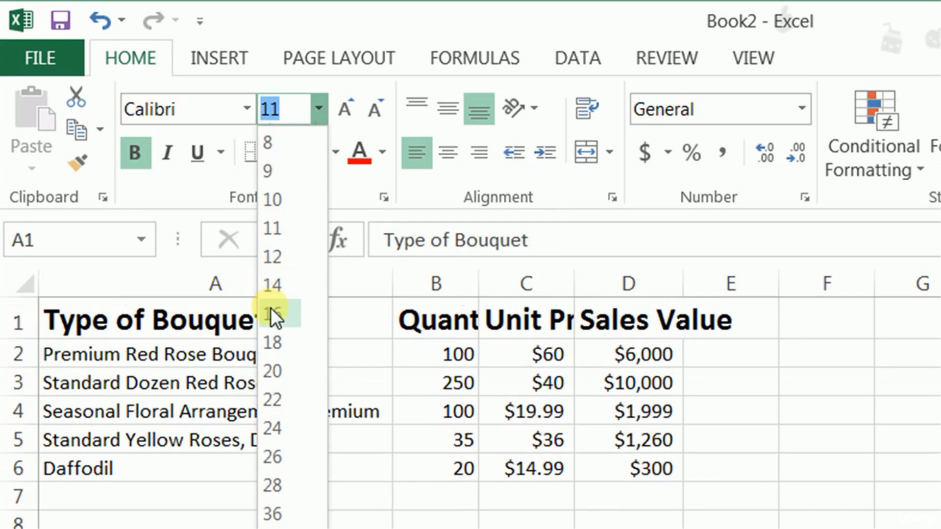
pyautogui.click(276, 289)
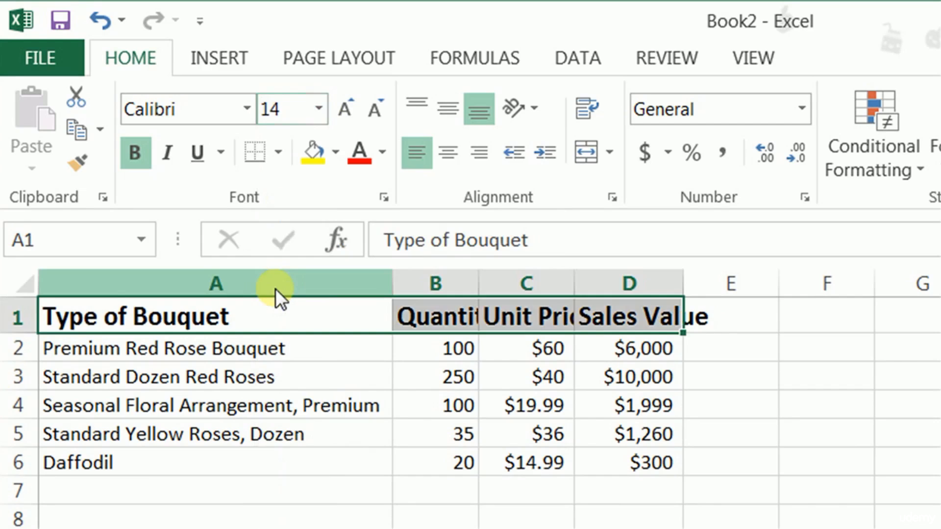
pyautogui.click(316, 107)
pyautogui.click(275, 254)
# Auto-fit the widths of columns A through D to the enlarged bold headers
pyautogui.click(311, 285)
pyautogui.moveTo(311, 284); pyautogui.dragTo(624, 299)
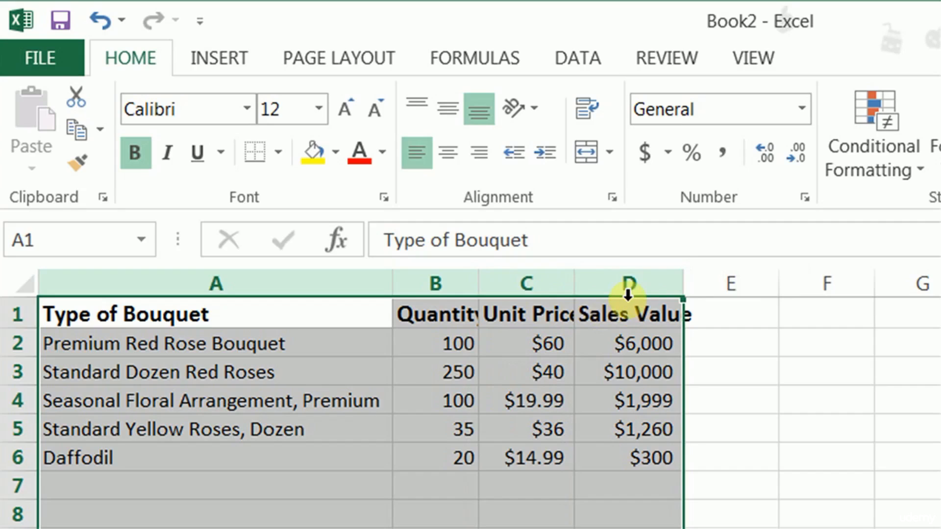
pyautogui.doubleClick(678, 289)
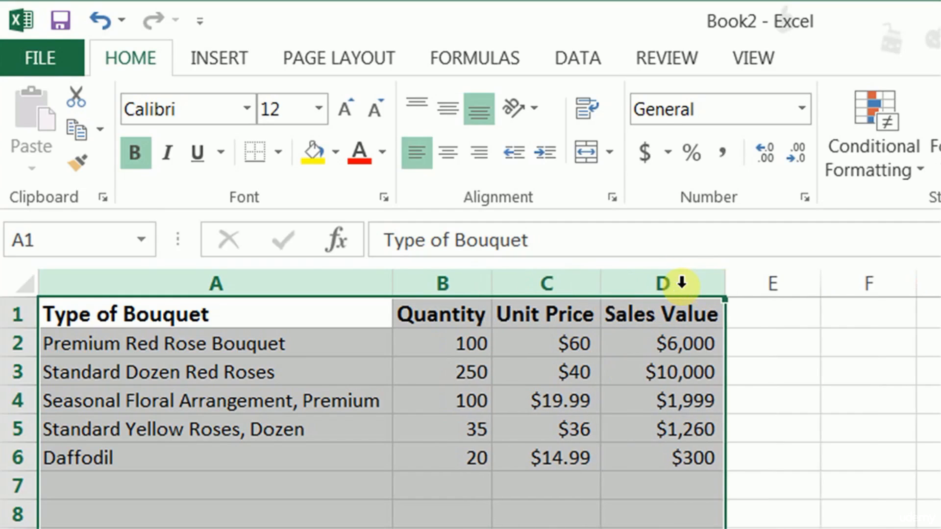
pyautogui.click(245, 502)
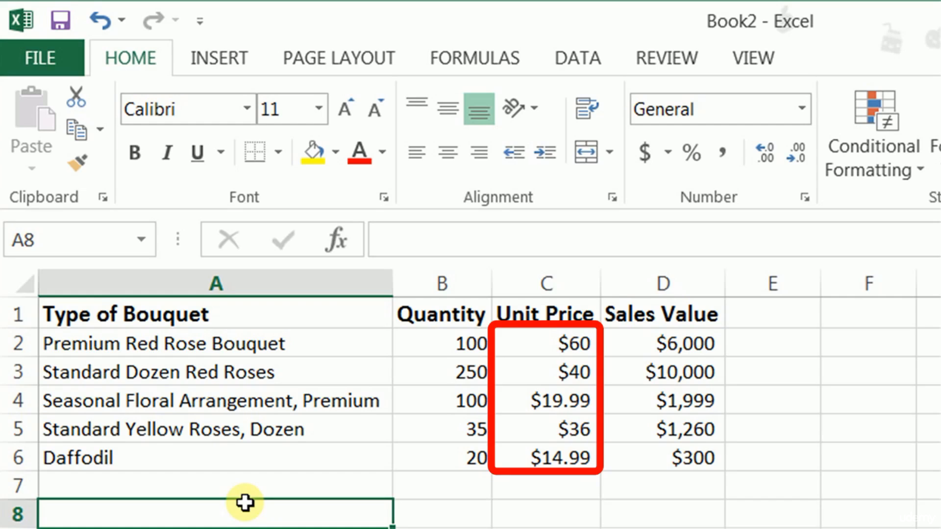
# Show the unit prices in C2:C6 with two decimal places, keeping the Currency format
pyautogui.moveTo(544, 343); pyautogui.dragTo(535, 450)
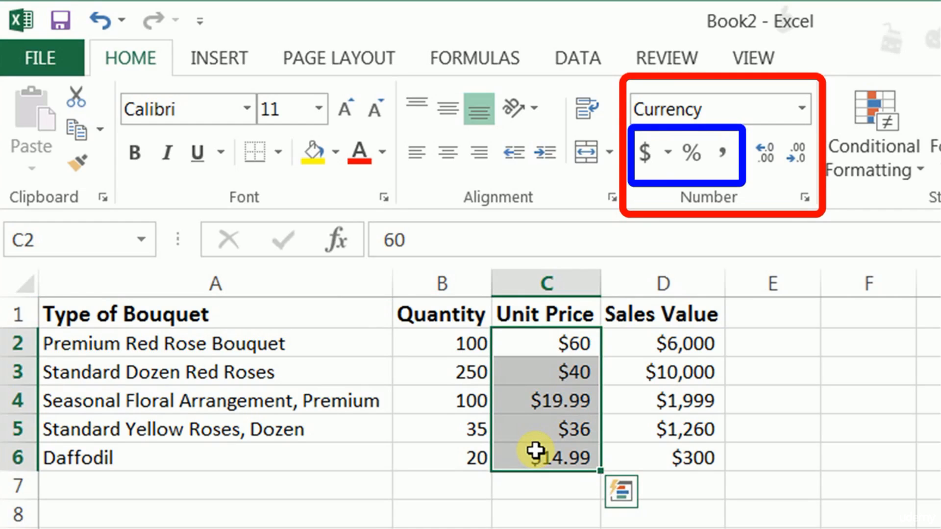
pyautogui.click(803, 109)
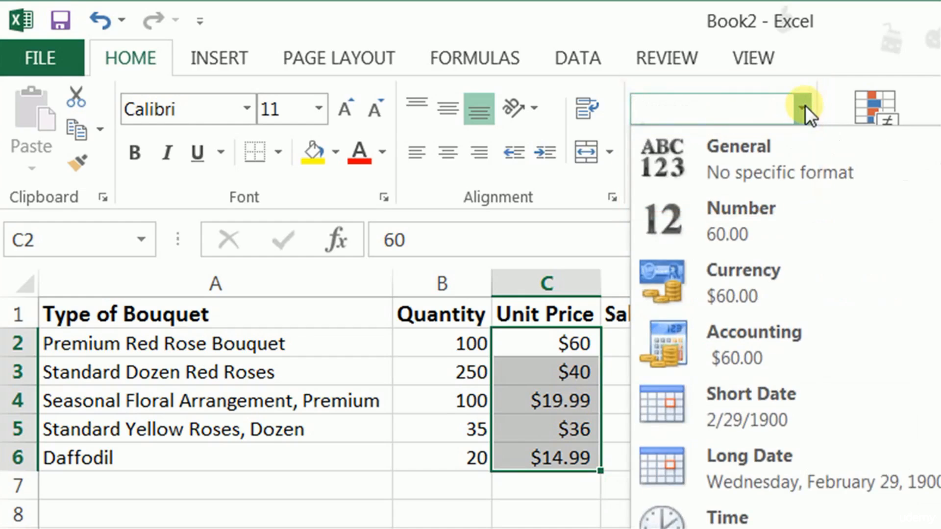
pyautogui.click(804, 108)
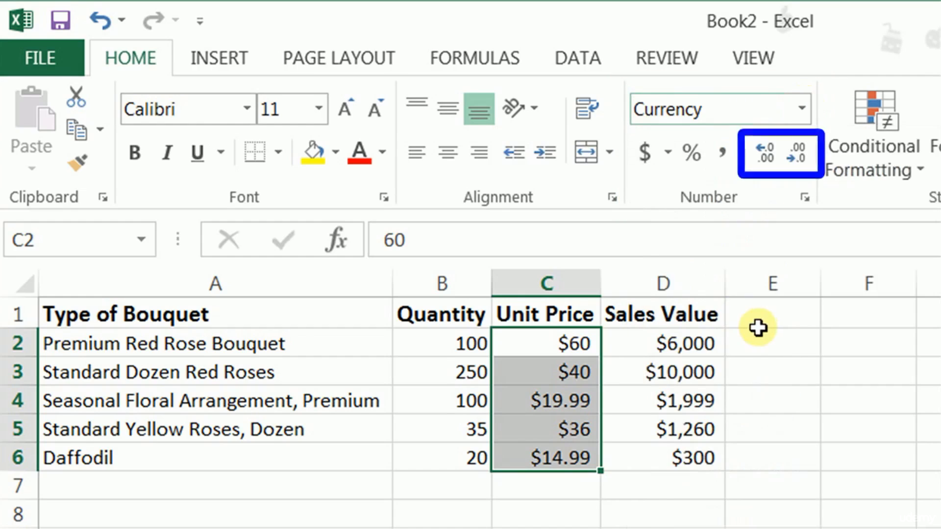
pyautogui.click(769, 153)
pyautogui.click(768, 153)
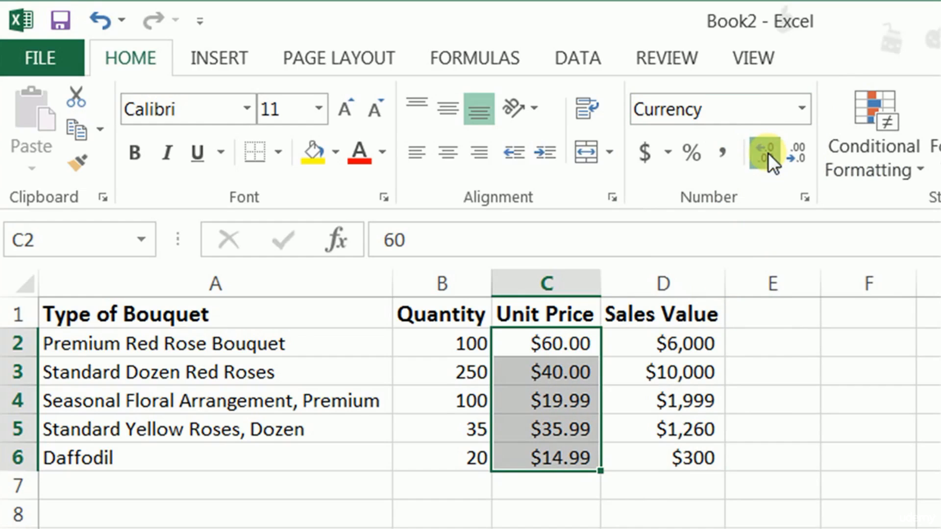
pyautogui.click(769, 153)
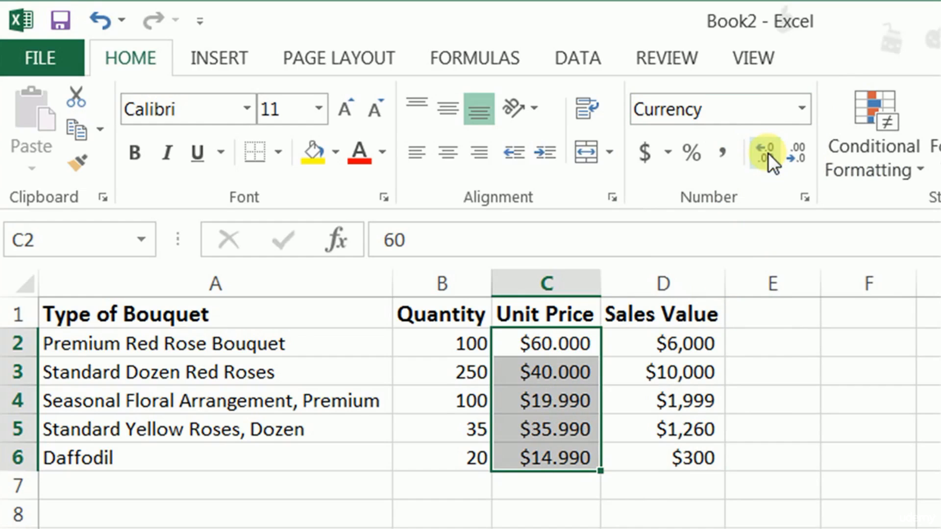
pyautogui.click(798, 155)
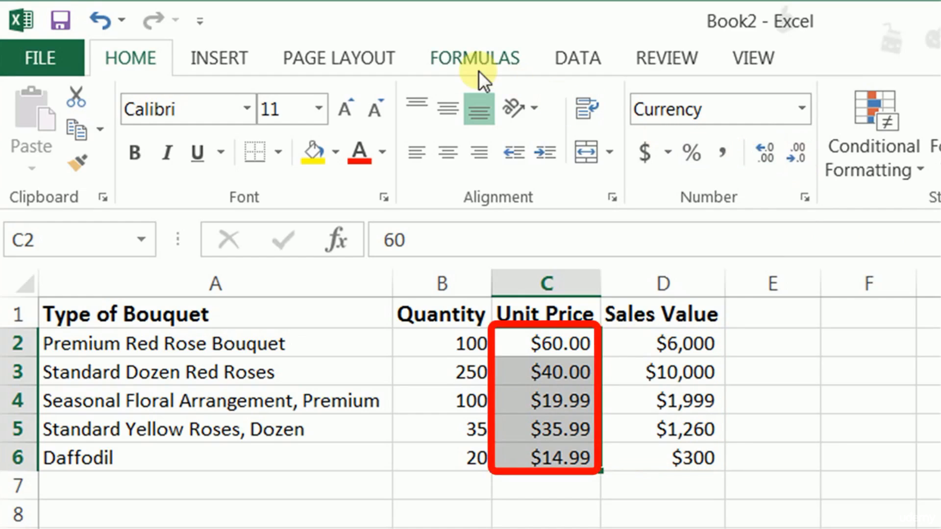
# Copy the number formatting of the unit prices in C2:C6 onto the sales values in D2:D6 with Format Painter
pyautogui.click(78, 163)
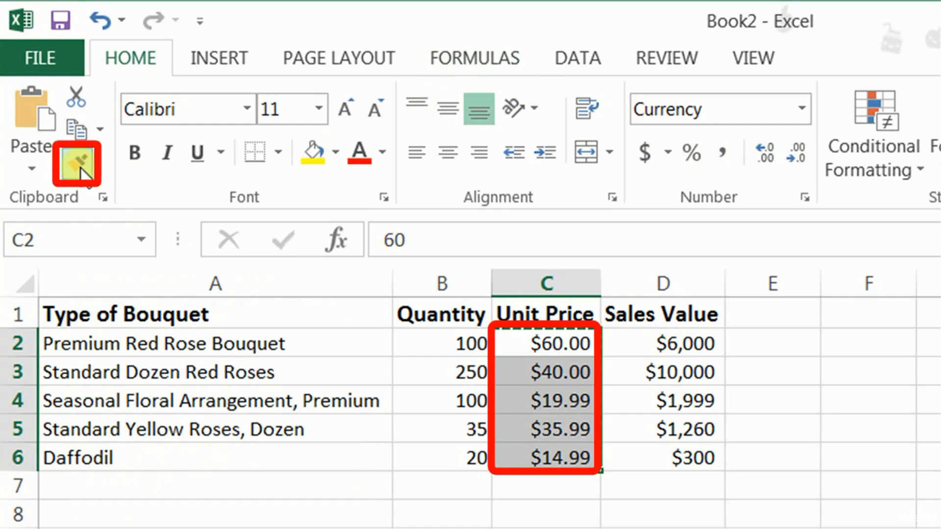
pyautogui.moveTo(655, 340); pyautogui.dragTo(640, 452)
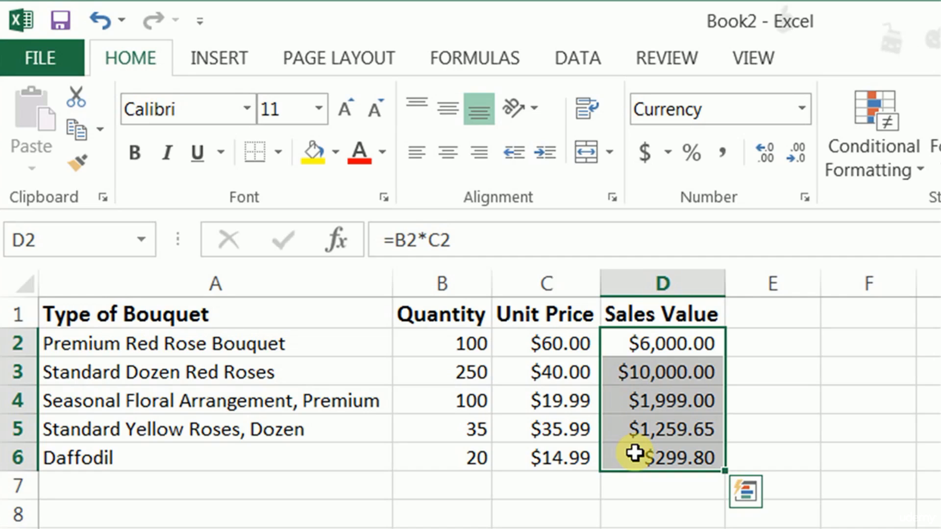
# Apply All Borders to the whole bouquet table, A1:D6
pyautogui.click(355, 352)
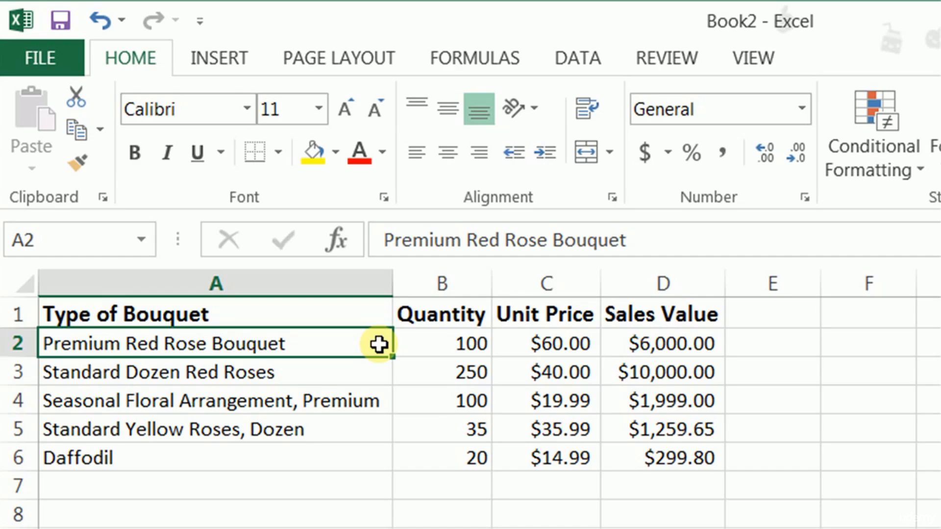
pyautogui.hotkey('ctrl', 'a')
pyautogui.click(276, 149)
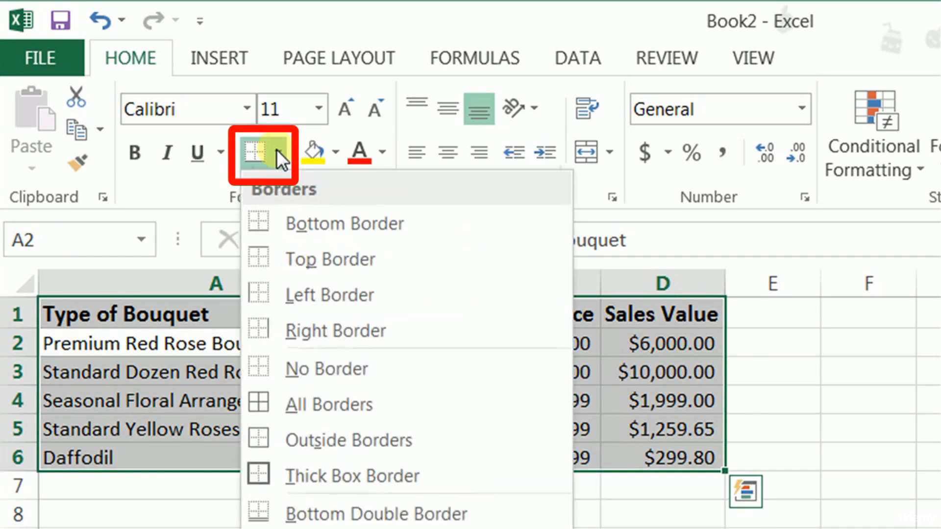
pyautogui.click(308, 398)
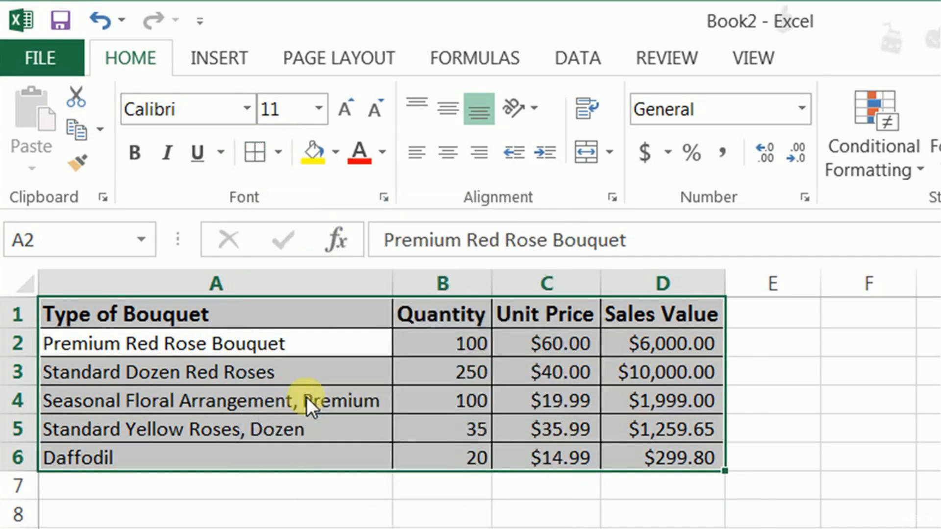